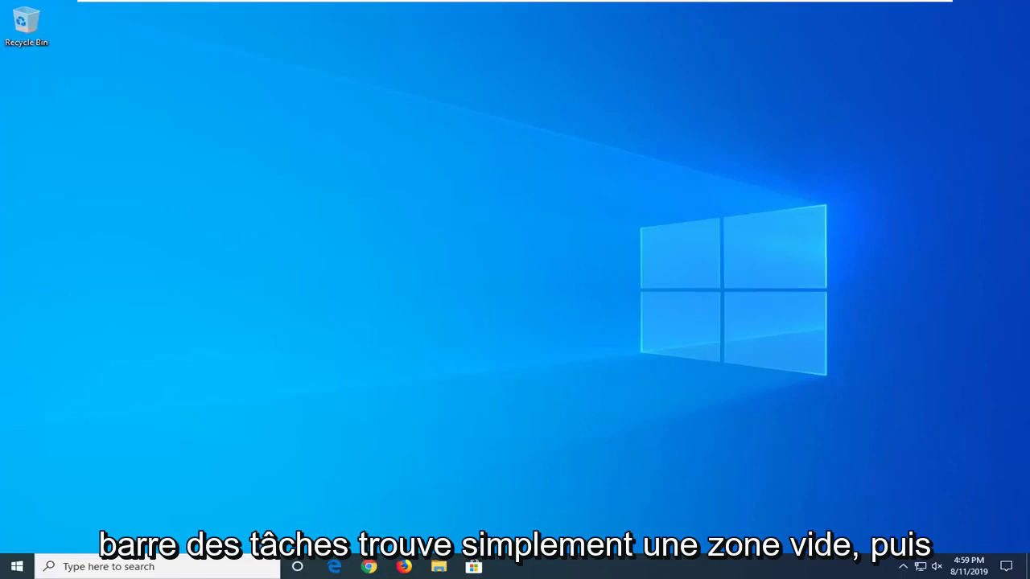
Open the Services management console from the services list in Task Manager
right_click(728, 572)
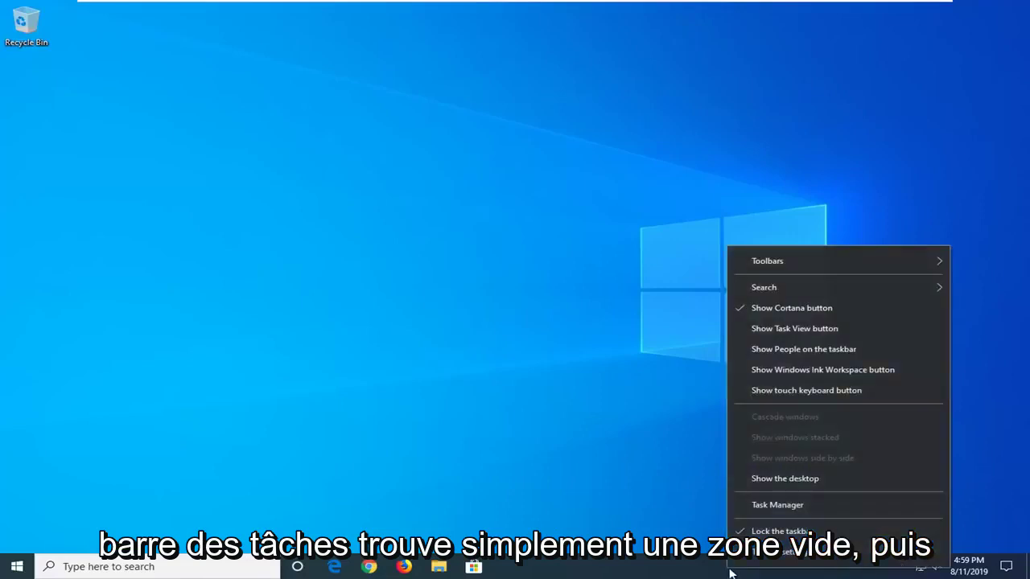
click(764, 504)
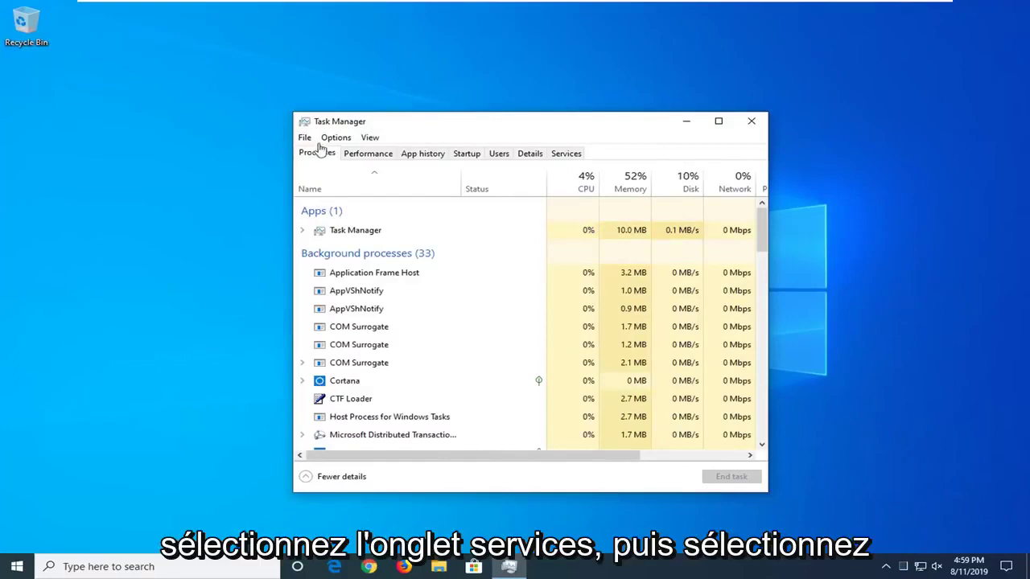
click(564, 154)
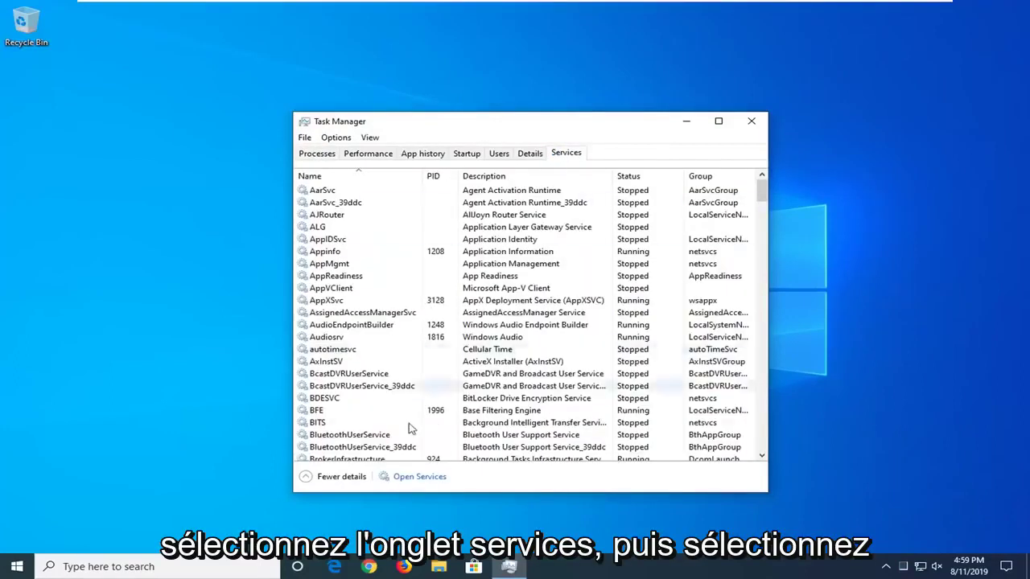
click(417, 478)
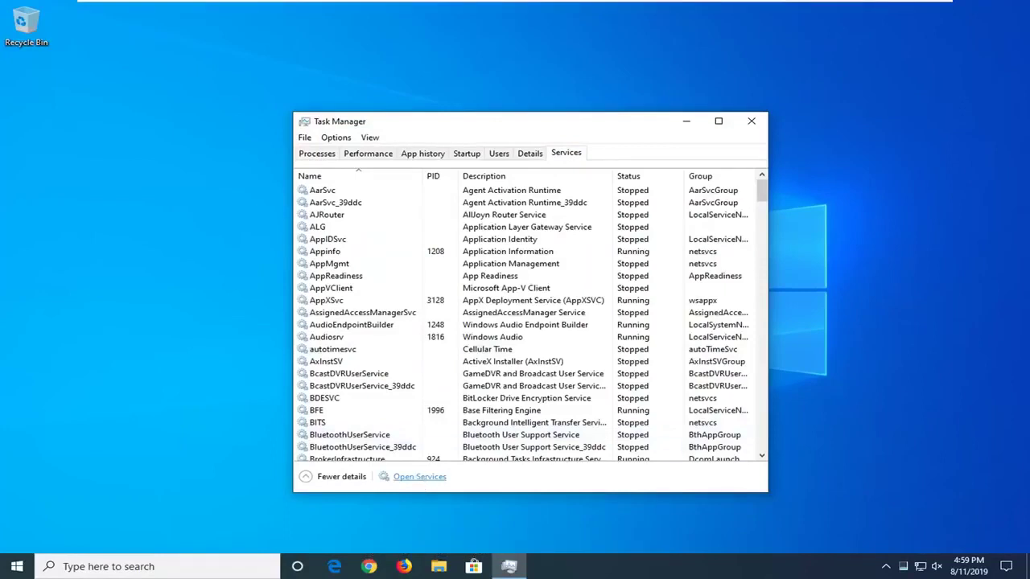
click(429, 477)
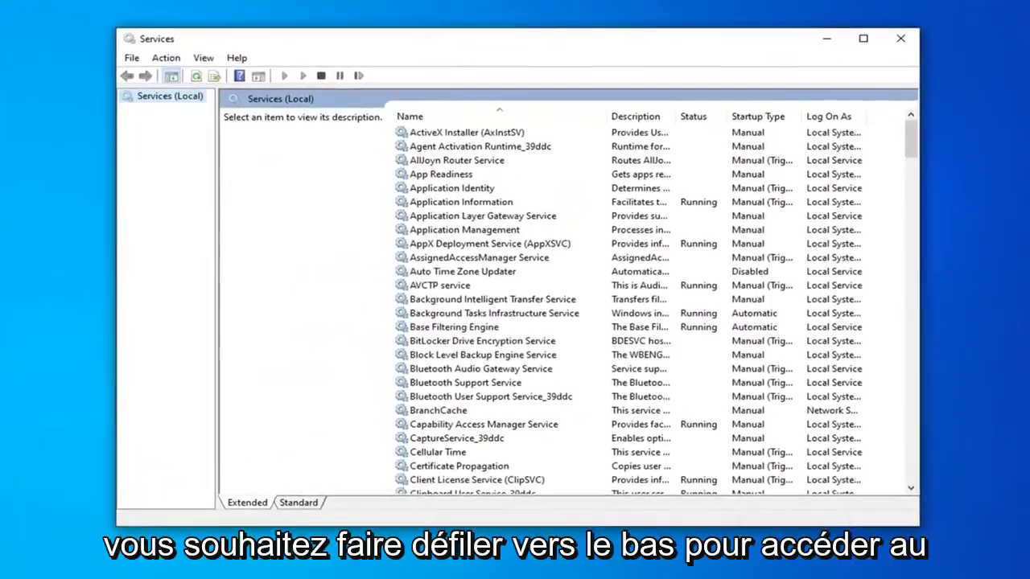
Set the Windows Search service's startup type to Automatic (Delayed Start), save it and close the service windows
scroll(515, 358, down, 20)
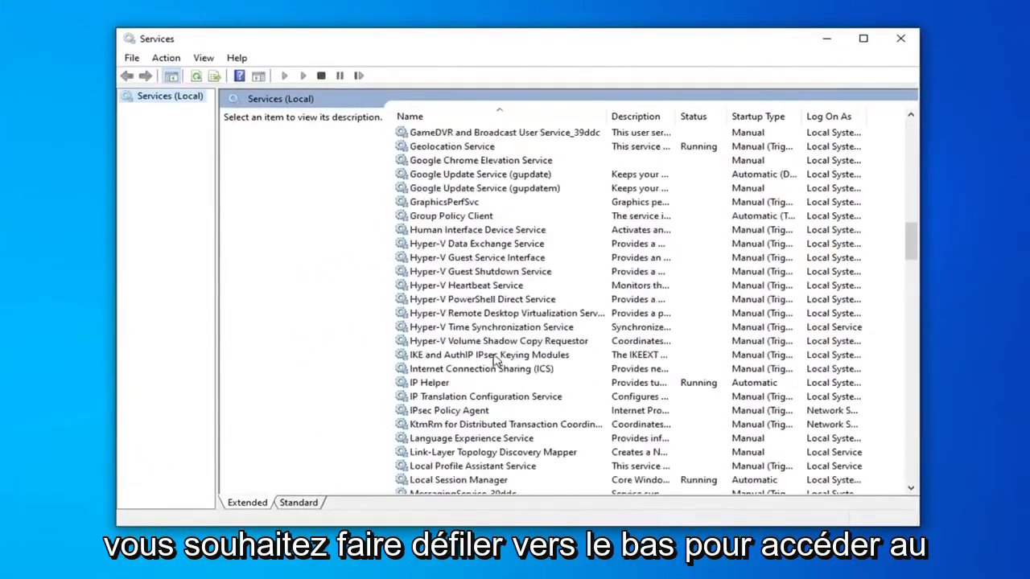
scroll(496, 358, down, 20)
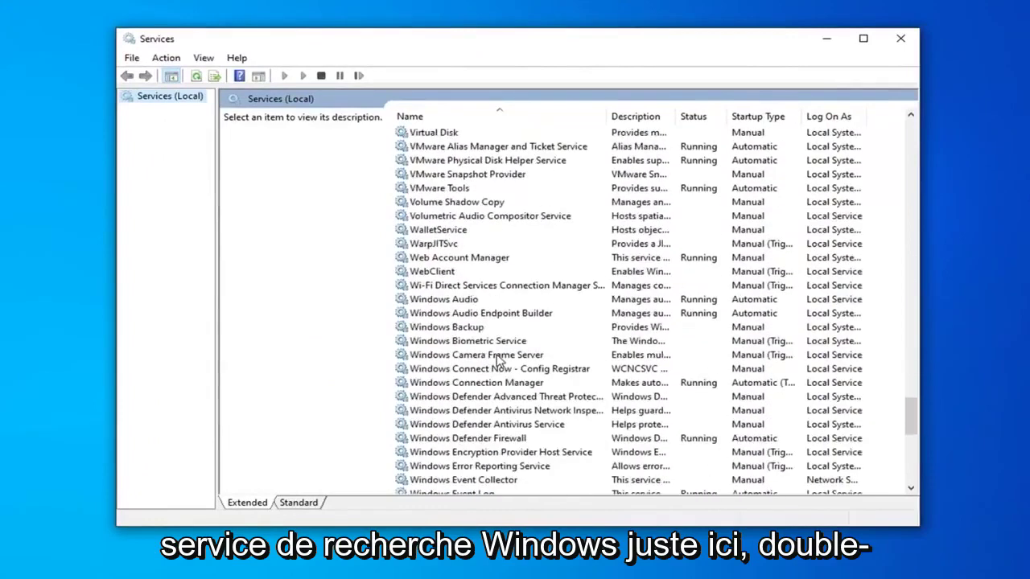
scroll(492, 383, down, 5)
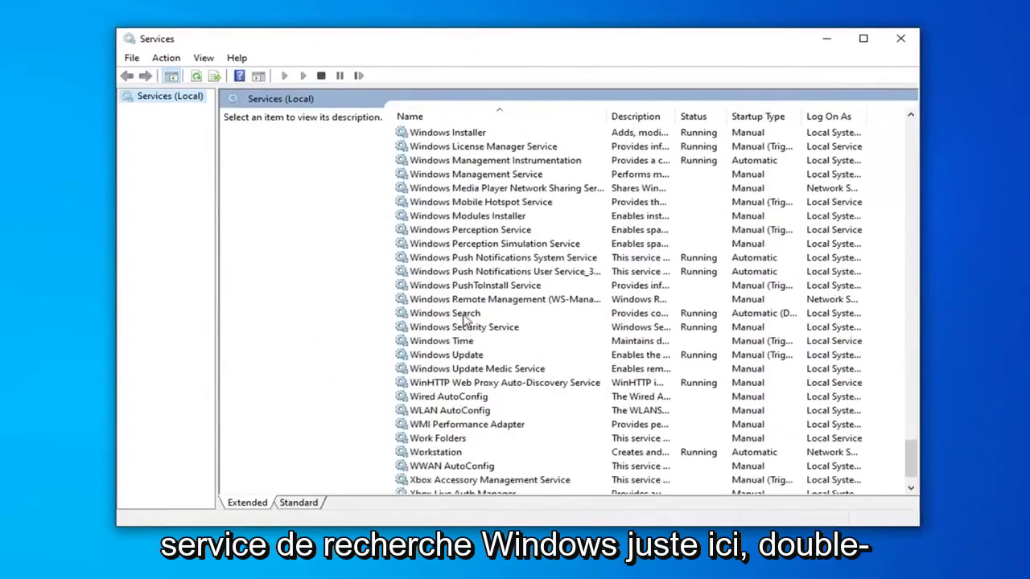
click(459, 314)
double_click(461, 315)
click(494, 277)
click(493, 281)
click(489, 271)
click(487, 281)
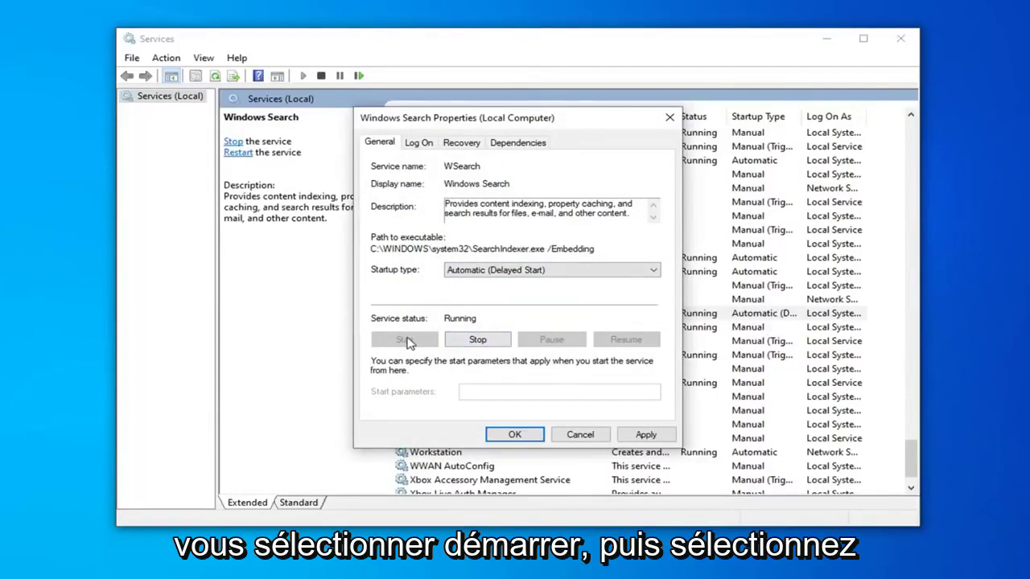
click(646, 434)
click(514, 434)
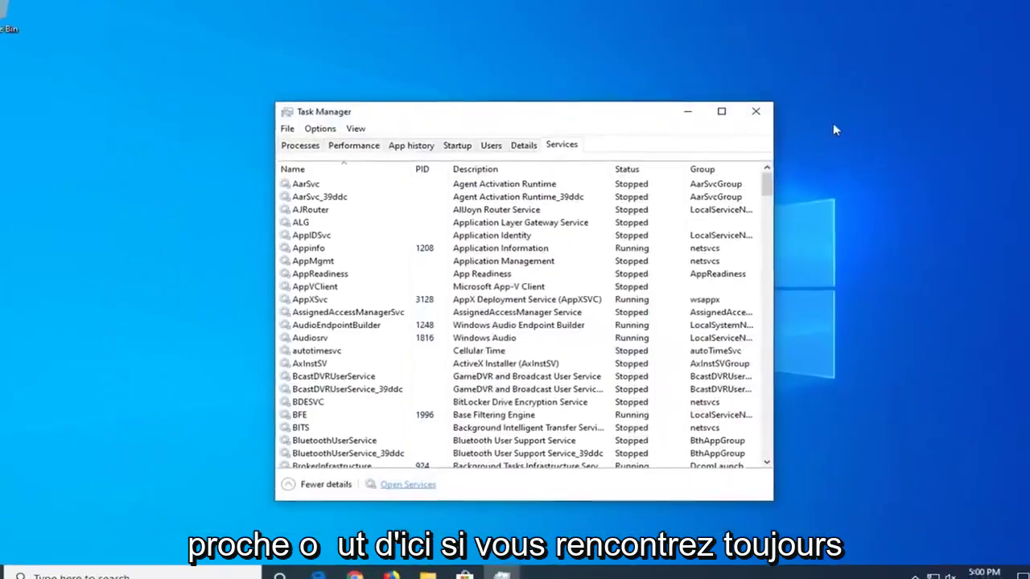
click(752, 121)
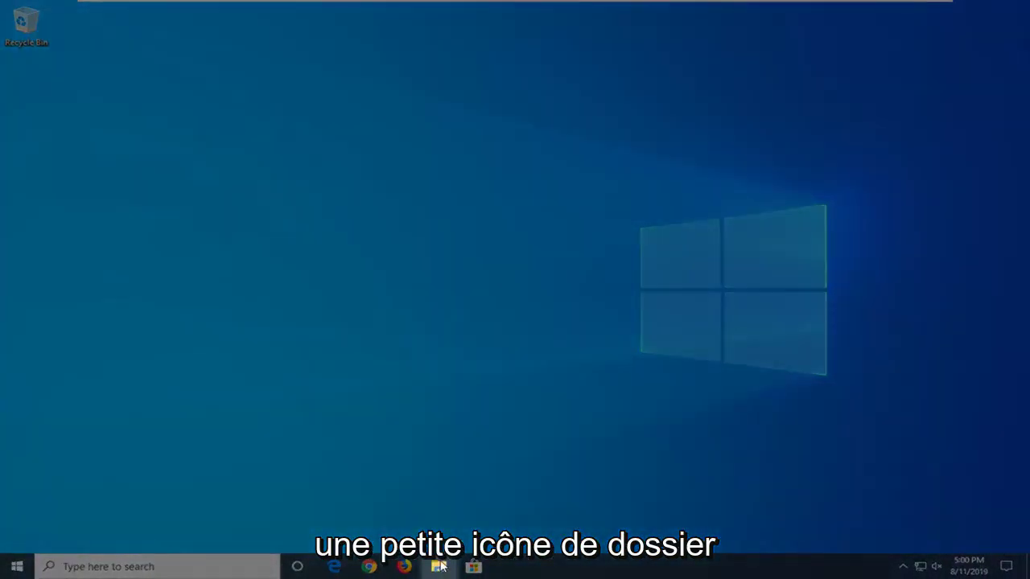
Open Control Panel from a File Explorer window by entering "Control" as the location
click(439, 566)
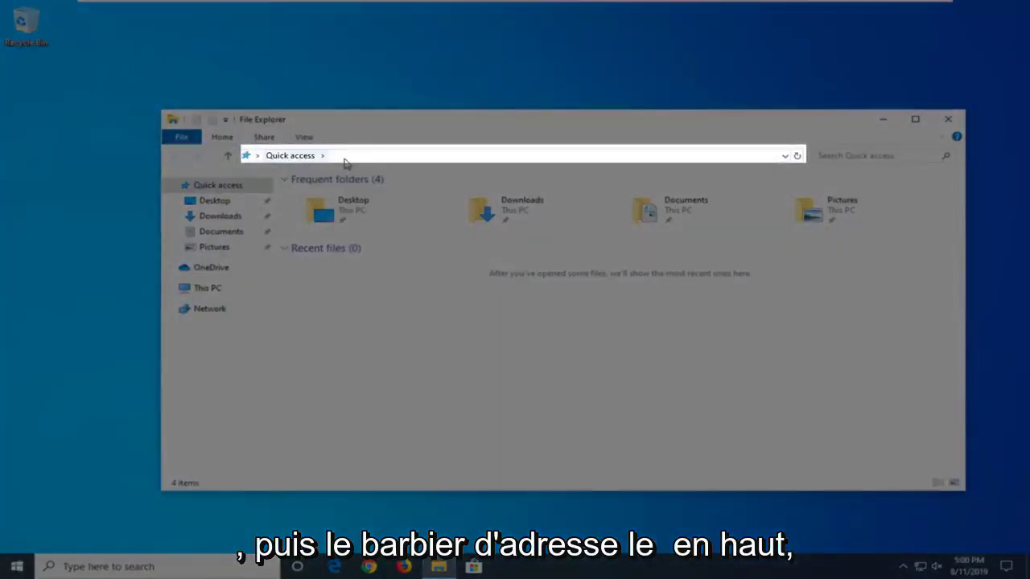
click(344, 156)
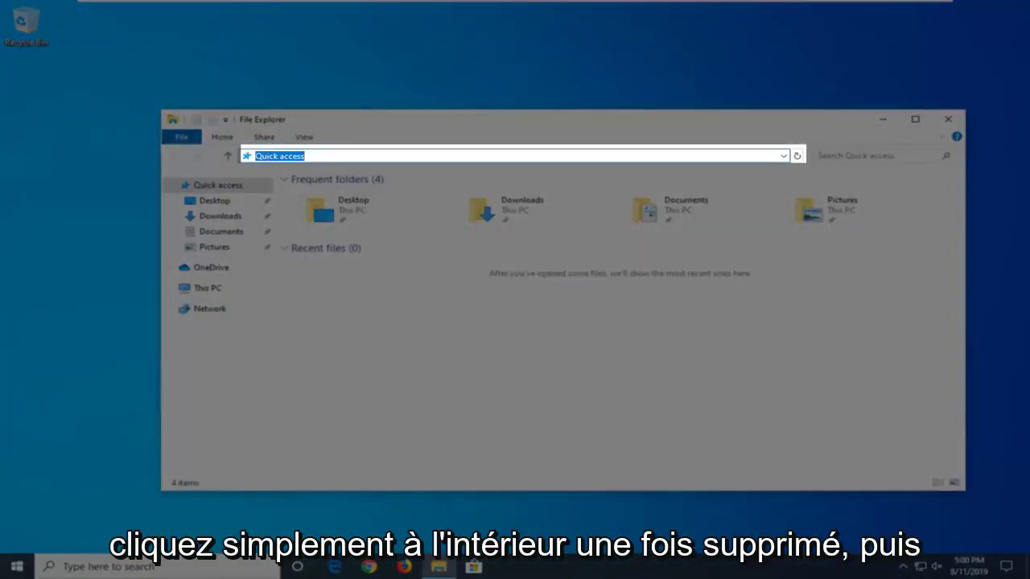
key(BackSpace)
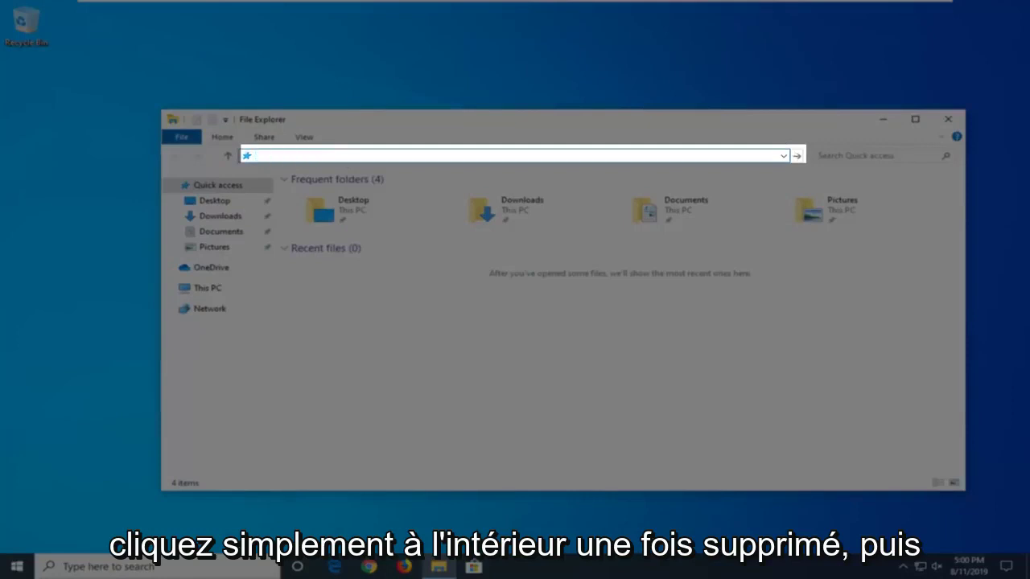
text(Com)
key(BackSpace)
text(ntrol)
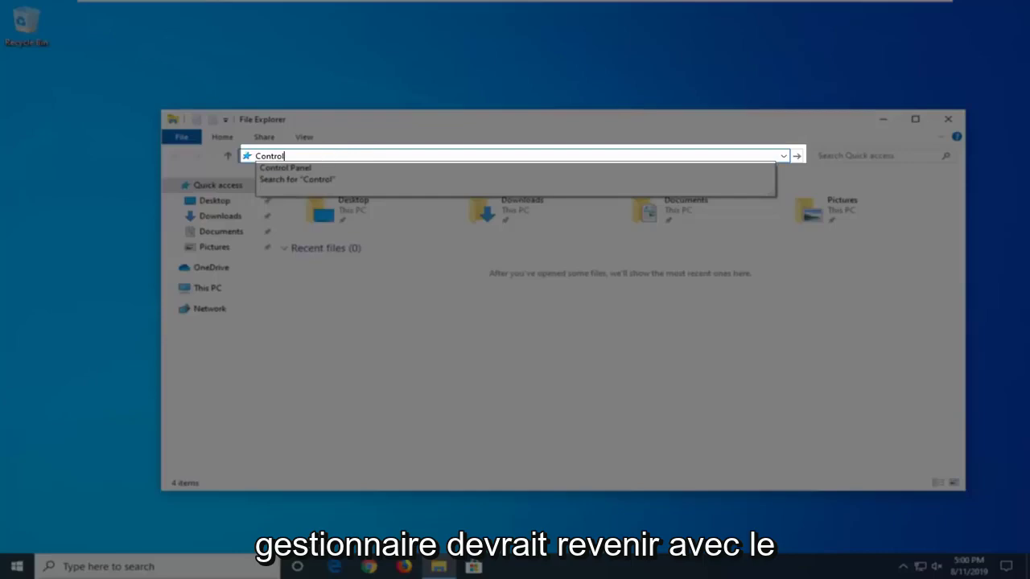
click(285, 168)
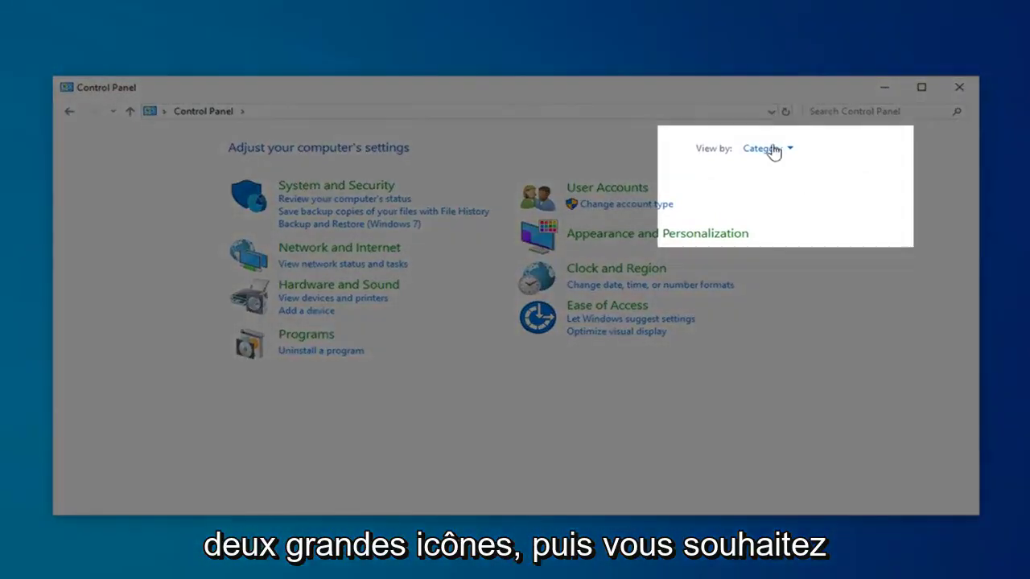
Show the Control Panel items as large icons and open Indexing Options
click(766, 151)
click(782, 189)
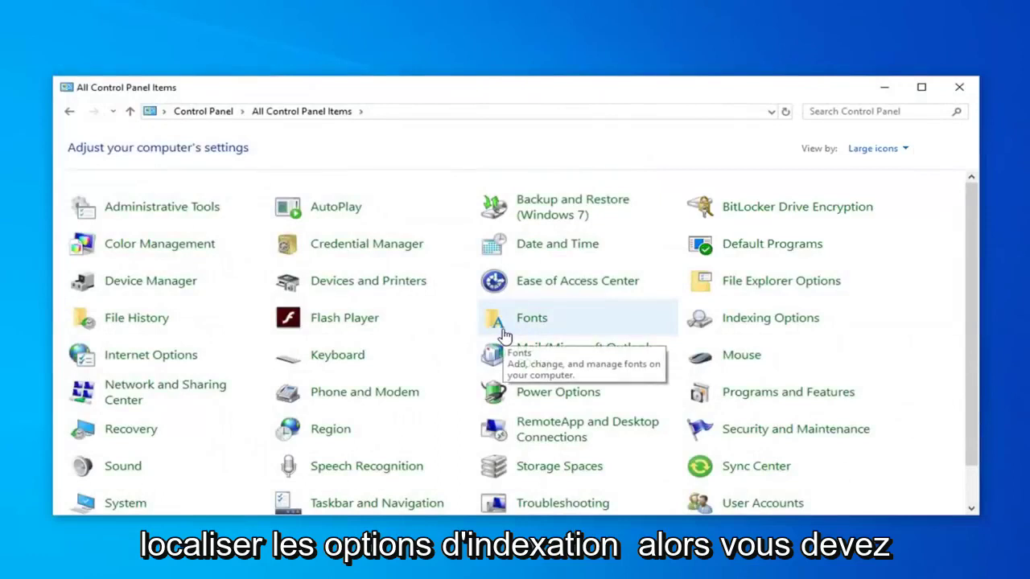
click(771, 320)
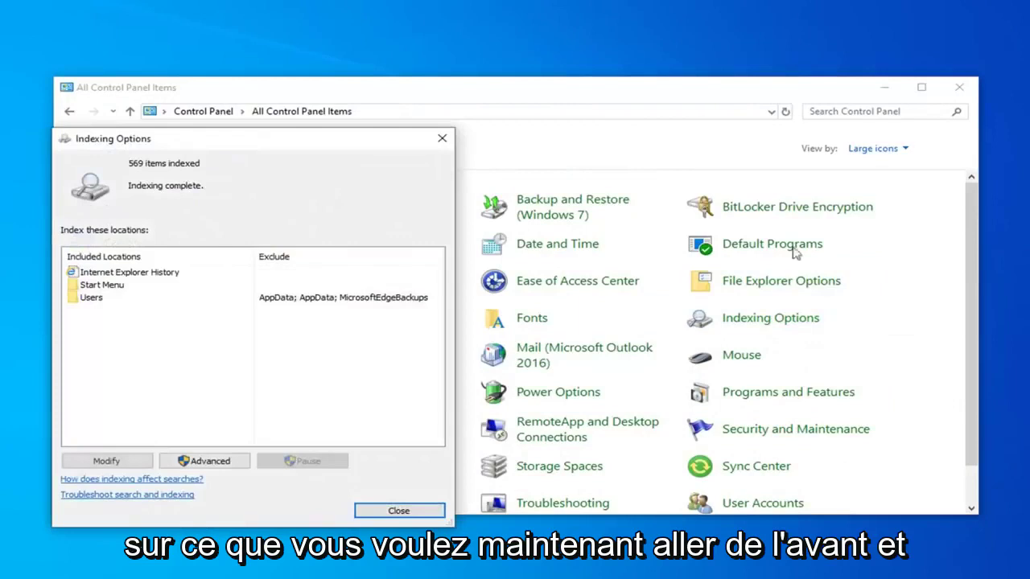
drag(300, 145, 445, 102)
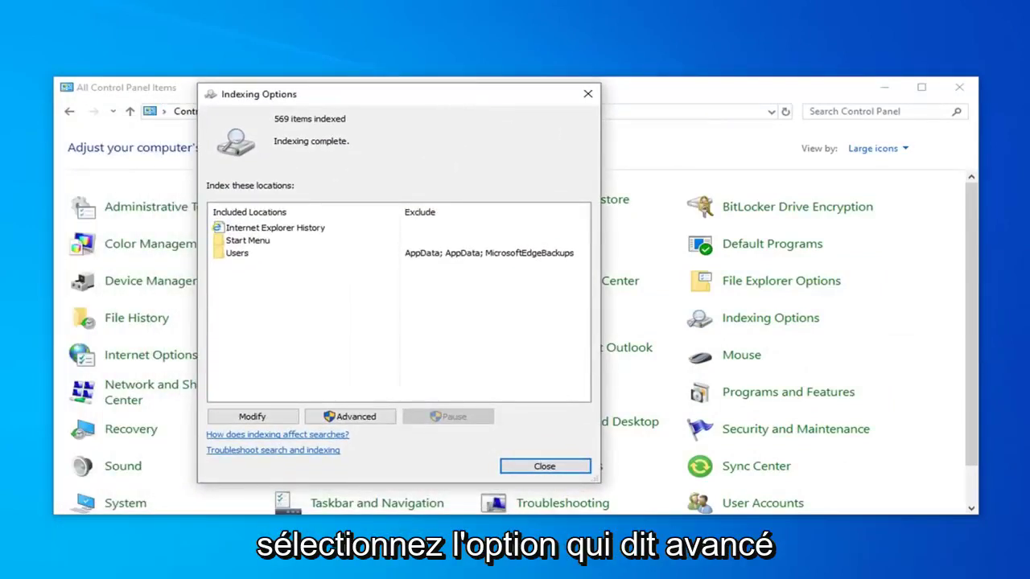
Delete and rebuild the search index in the advanced indexing options, and close Indexing Options and Control Panel
click(351, 418)
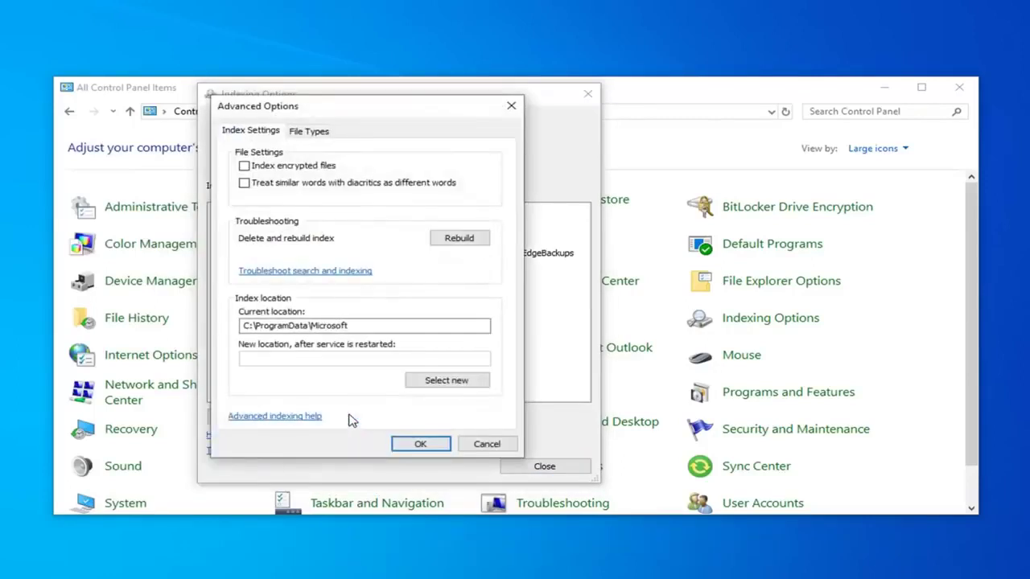
click(460, 240)
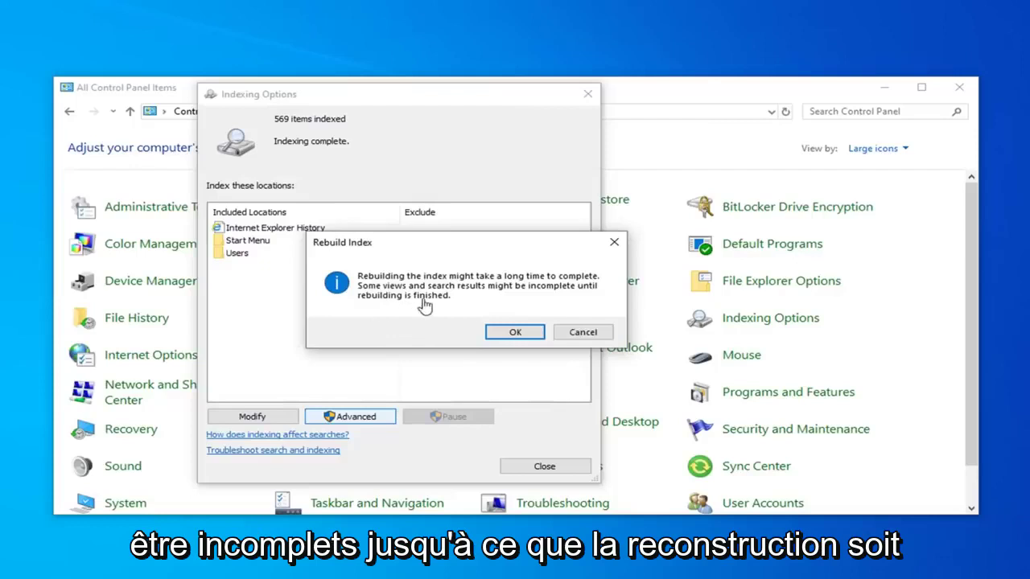
click(515, 332)
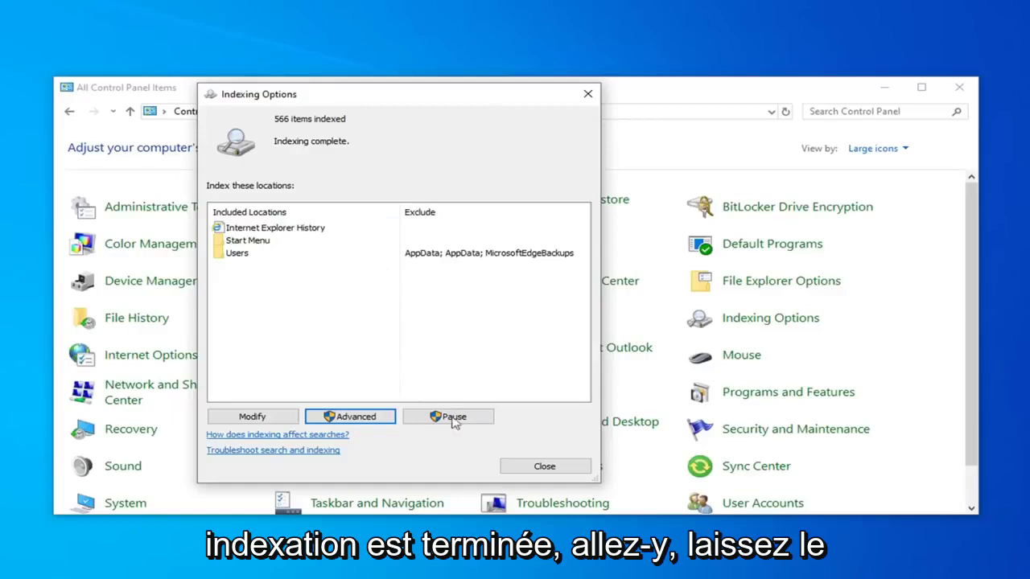
click(524, 468)
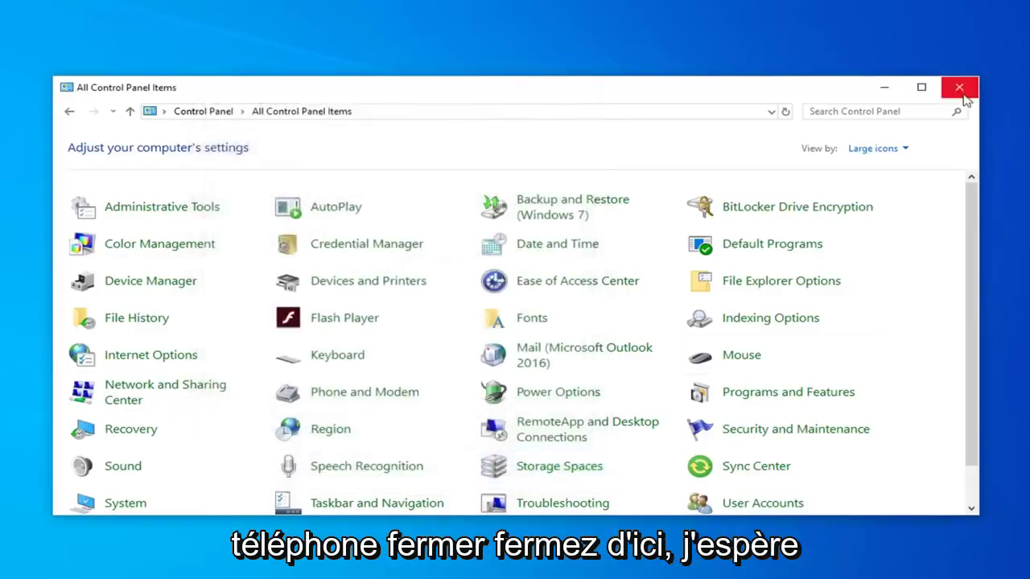
click(959, 87)
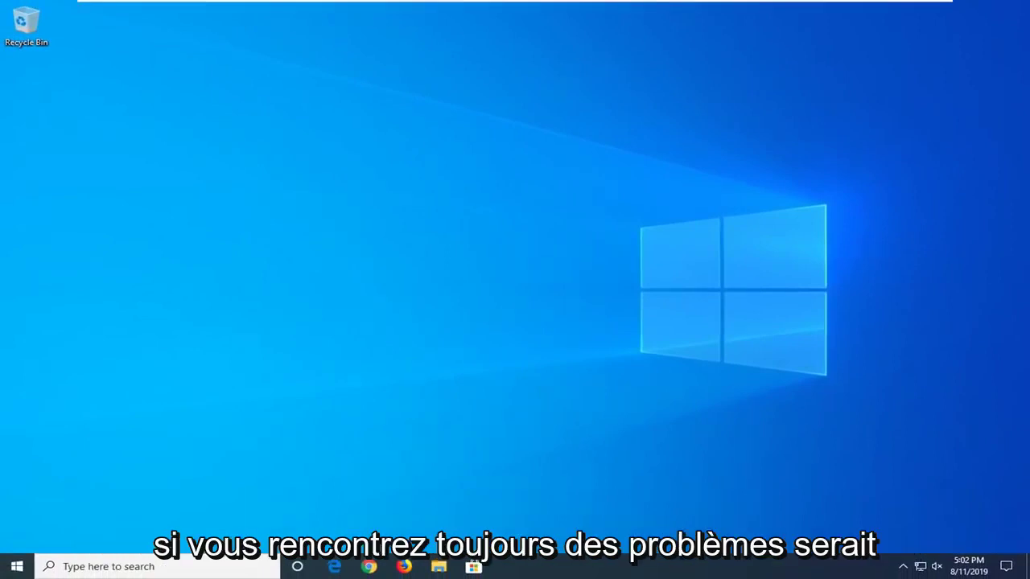
Open Windows PowerShell as administrator, allowing it to make changes to the device
right_click(8, 571)
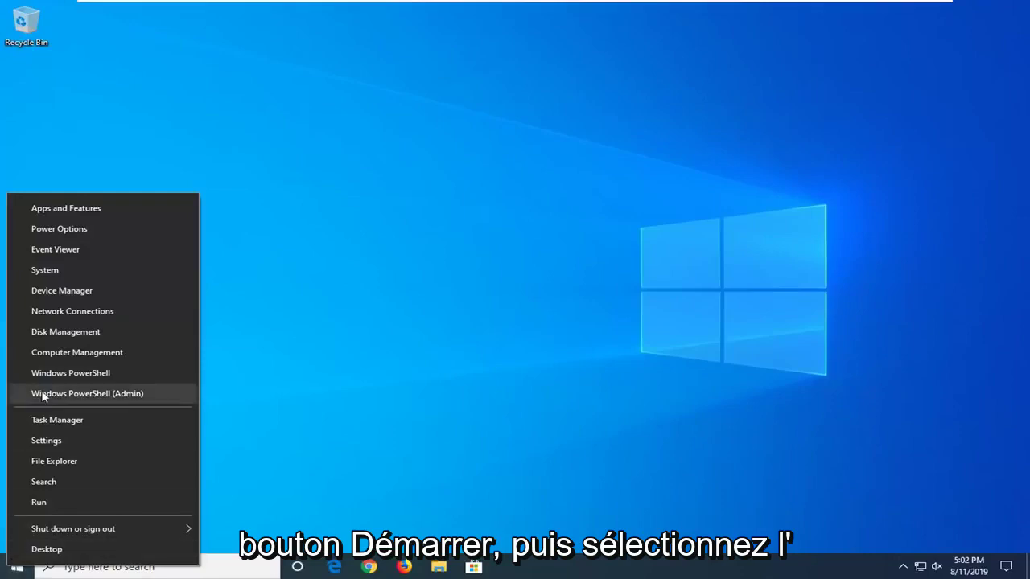
click(127, 395)
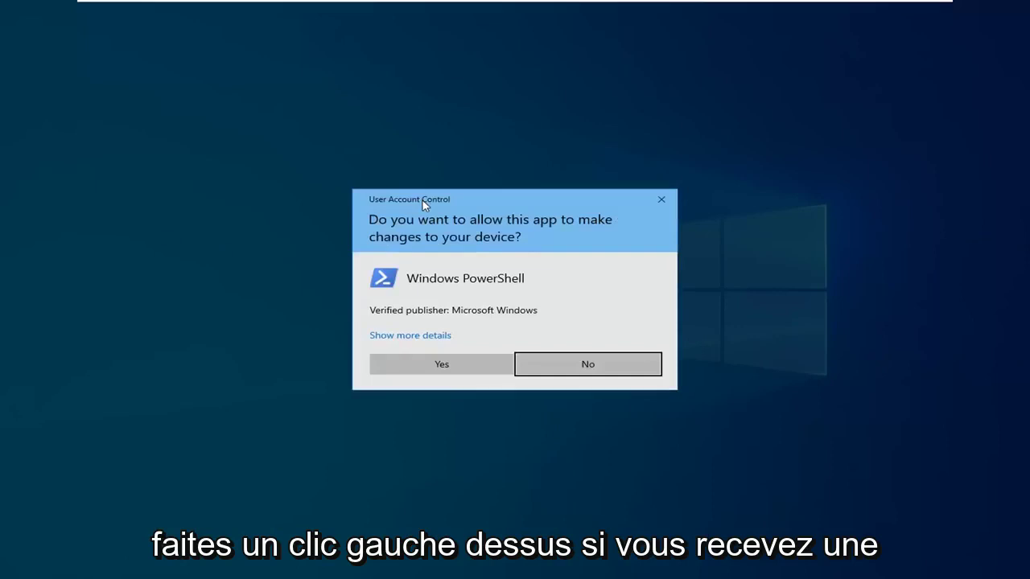
click(419, 366)
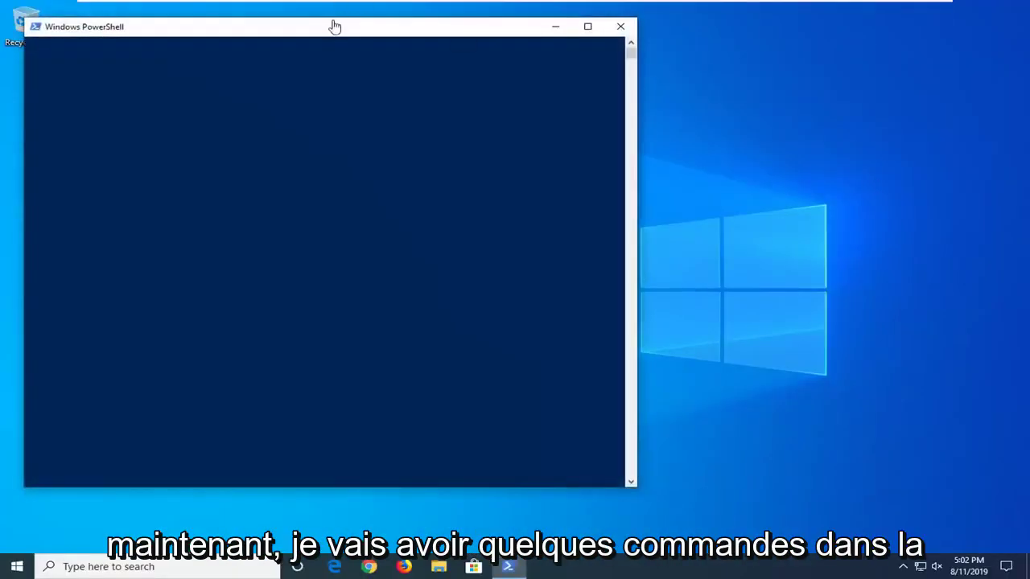
drag(329, 30, 485, 56)
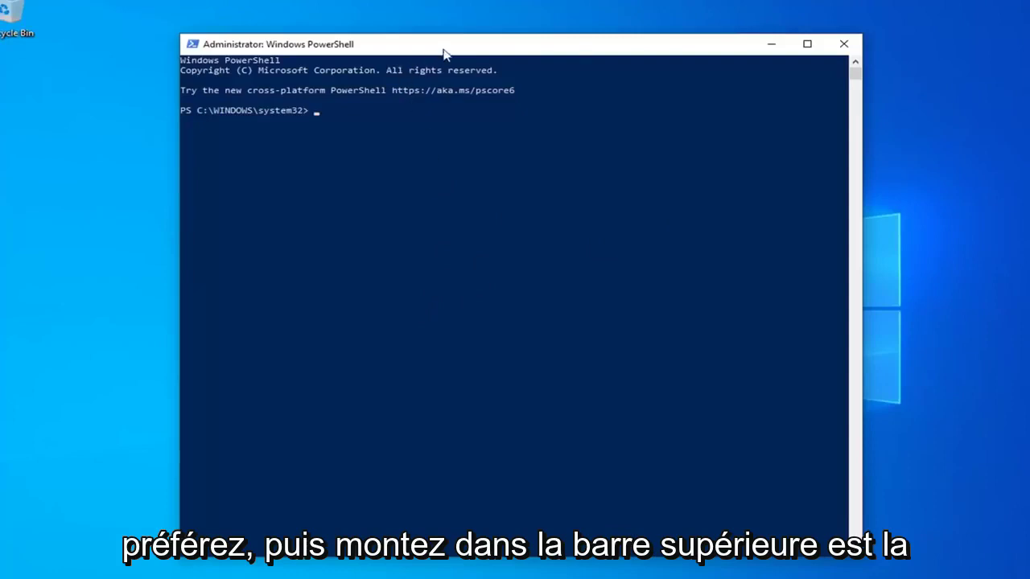
Paste and run the command PowerShell -ExecutionPolicy Unrestricted
right_click(564, 47)
mouse_move(616, 154)
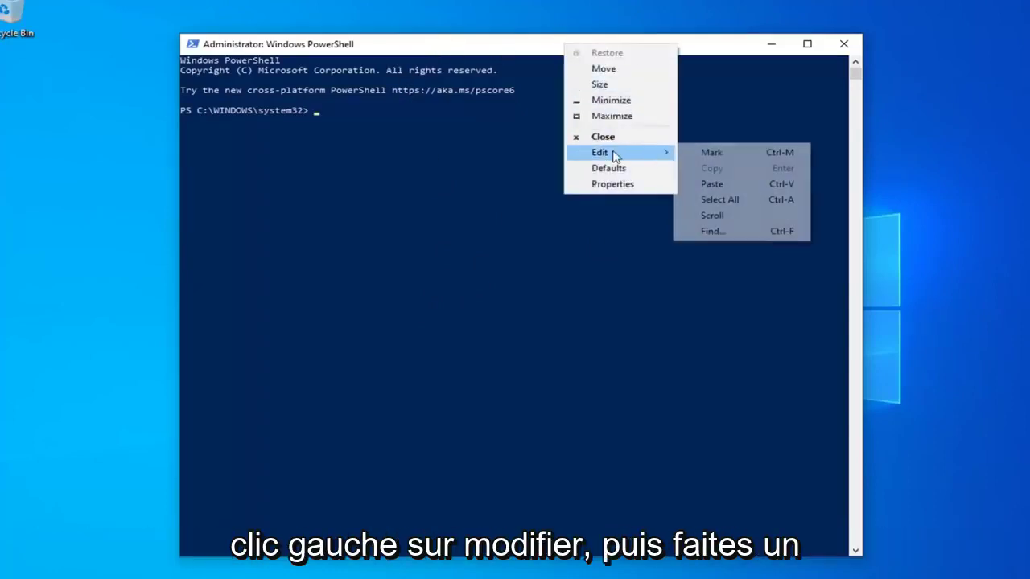
click(690, 184)
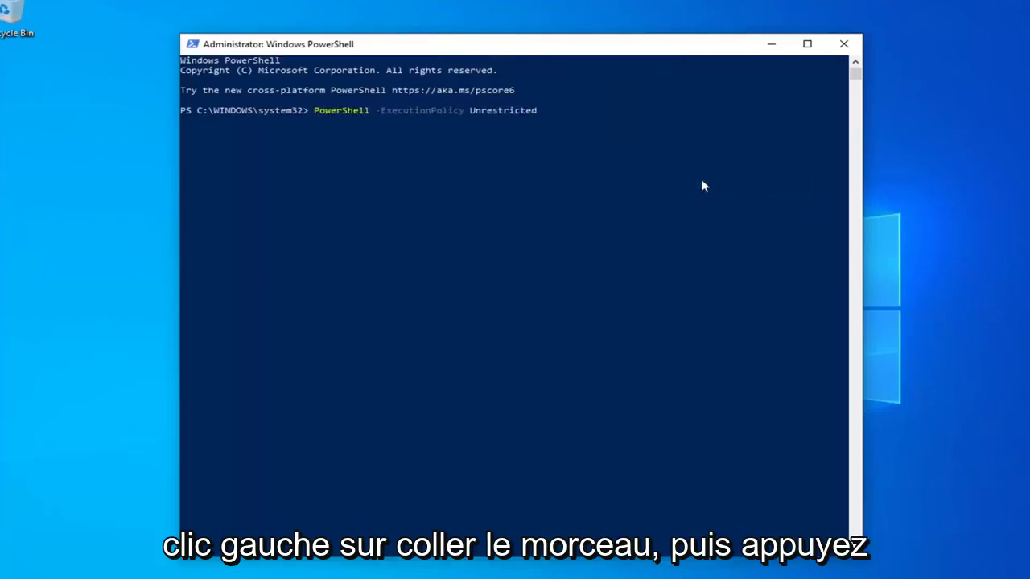
key(Return)
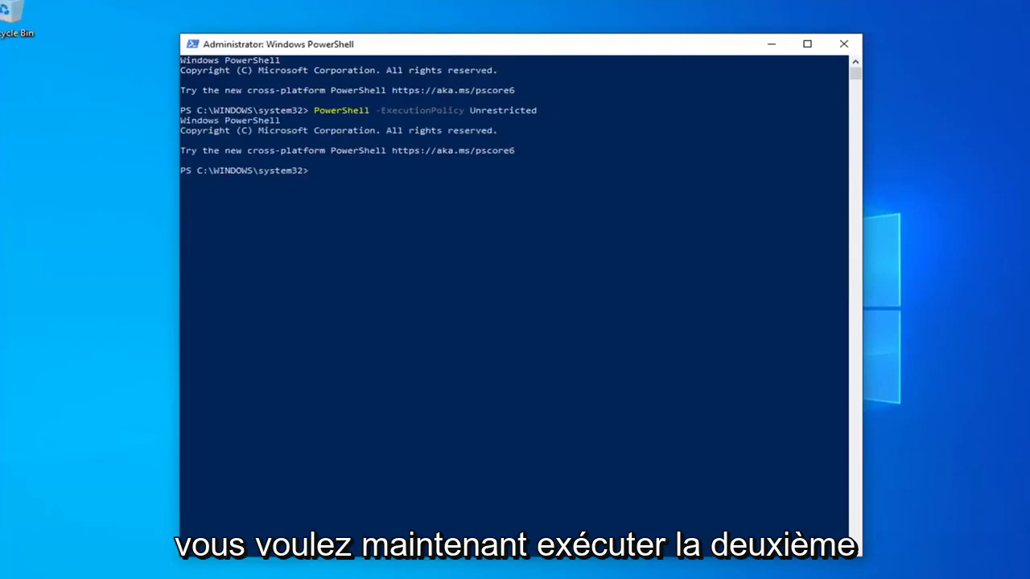
Re-register the system apps by running Get-AppXPackage -AllUsers |Where-Object {$_.InstallLocation -like "*SystemApps*"} | Foreach {Add-AppxPackage -DisableDevelopmentMode -Register "$($_.InstallLocation)\AppXManifest.xml"}
right_click(448, 43)
mouse_move(480, 153)
click(576, 182)
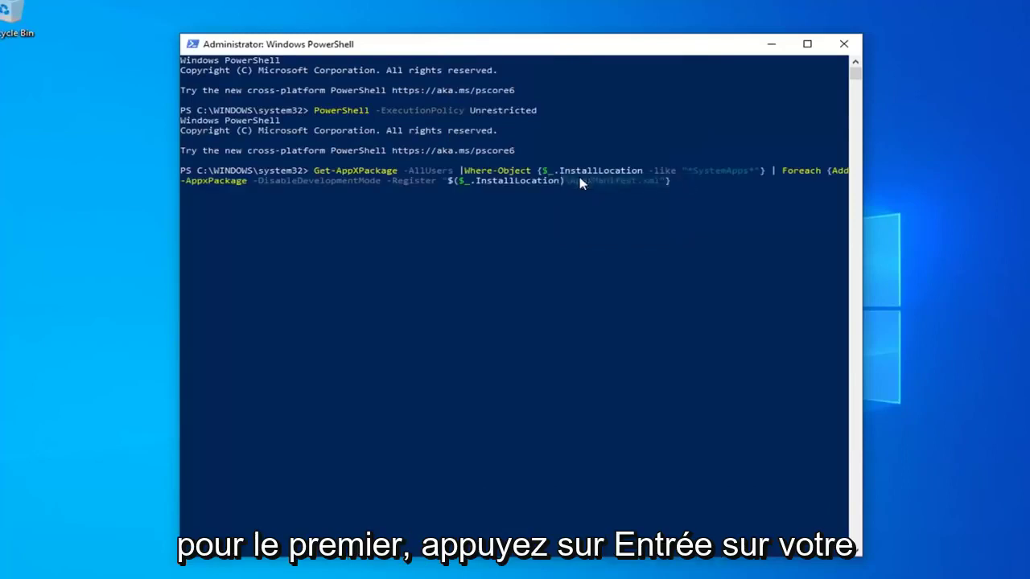
key(Return)
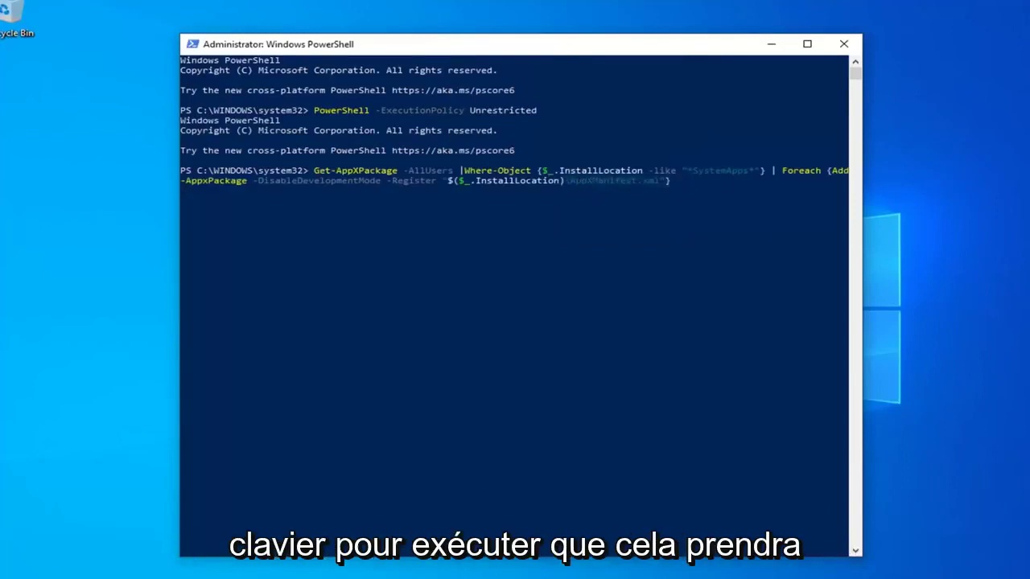
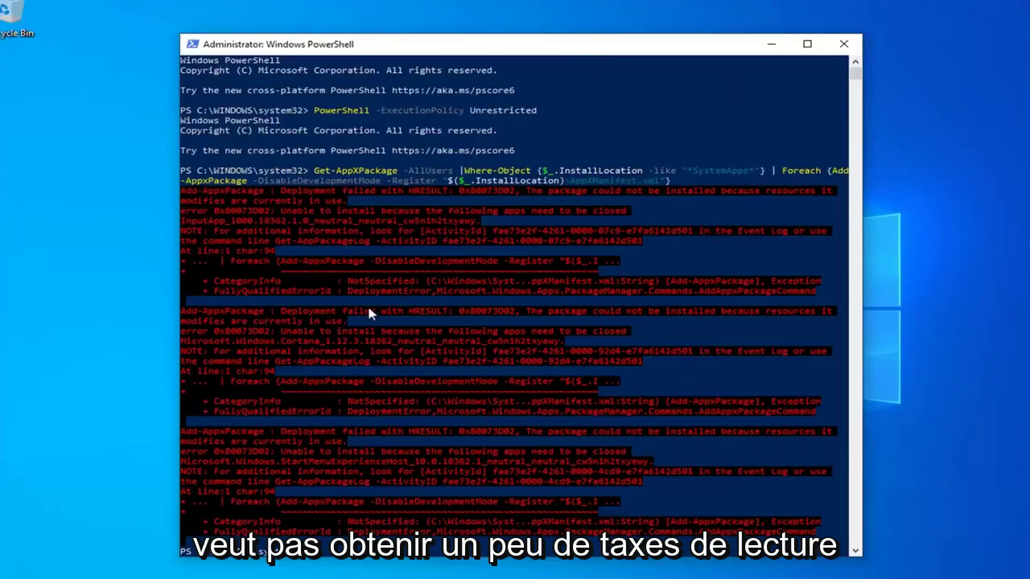
Re-register the Windows Store by running $manifest = (Get-AppxPackage Microsoft.WindowsStore).InstallLocation + '\AppxManifest.xml' ; Add-AppxPackage -DisableDevelopmentMode -Register $manifest
scroll(368, 317, down, 3)
scroll(474, 253, up, 3)
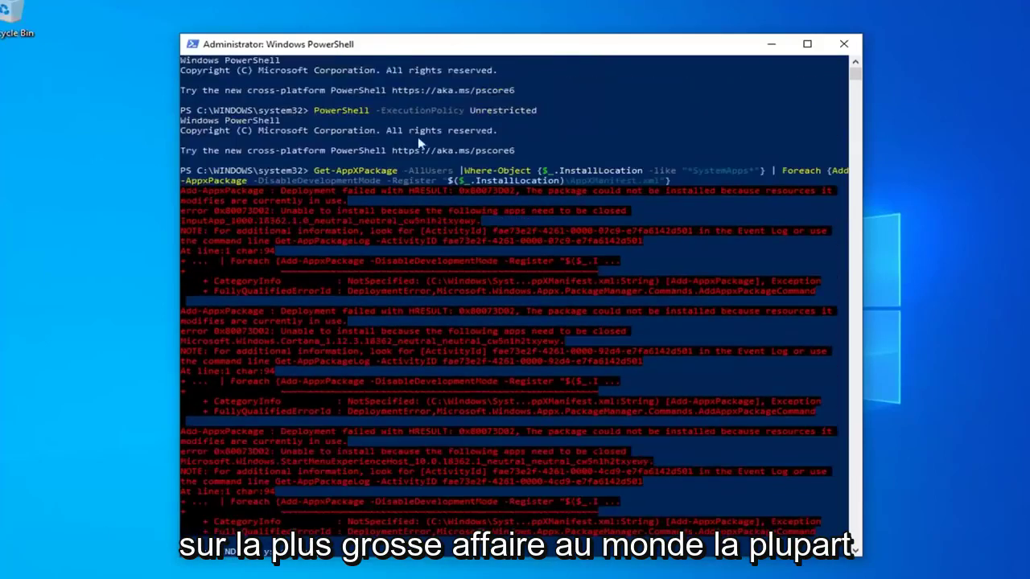
right_click(377, 193)
key(Return)
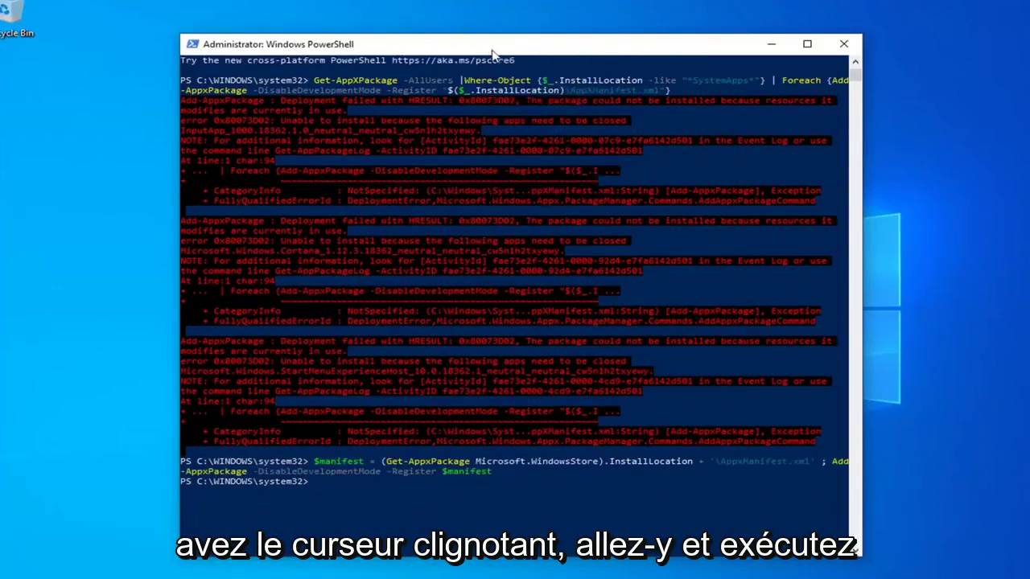
Run C:\Windows\System32\ctfmon.exe in PowerShell and close the PowerShell window
right_click(493, 54)
mouse_move(547, 153)
click(641, 187)
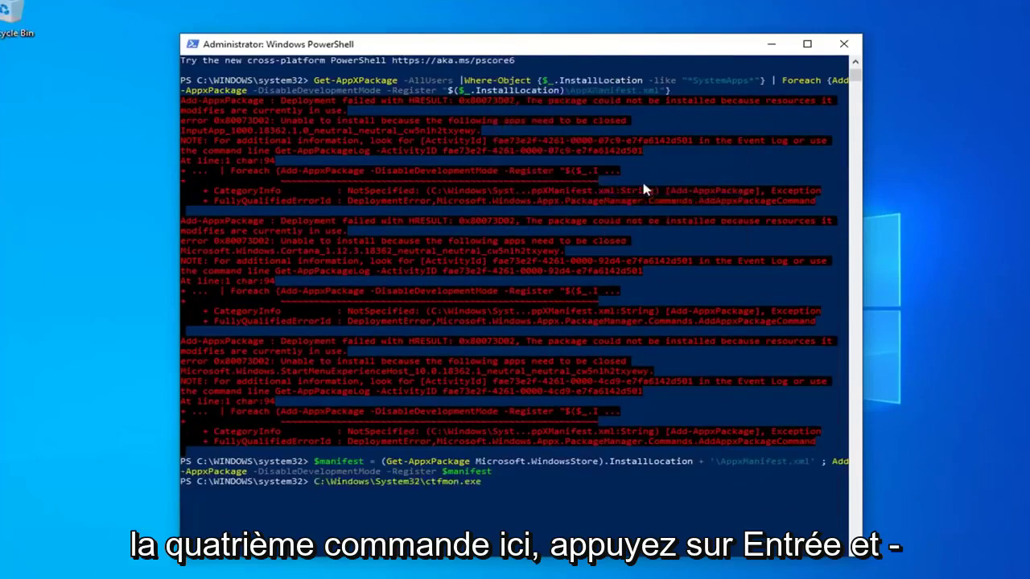
key(Return)
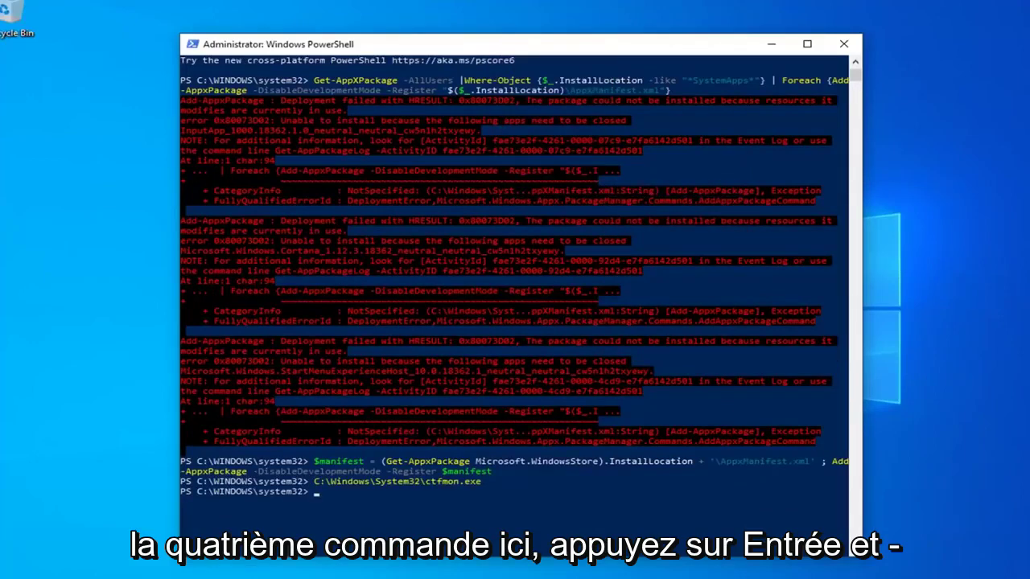
click(843, 44)
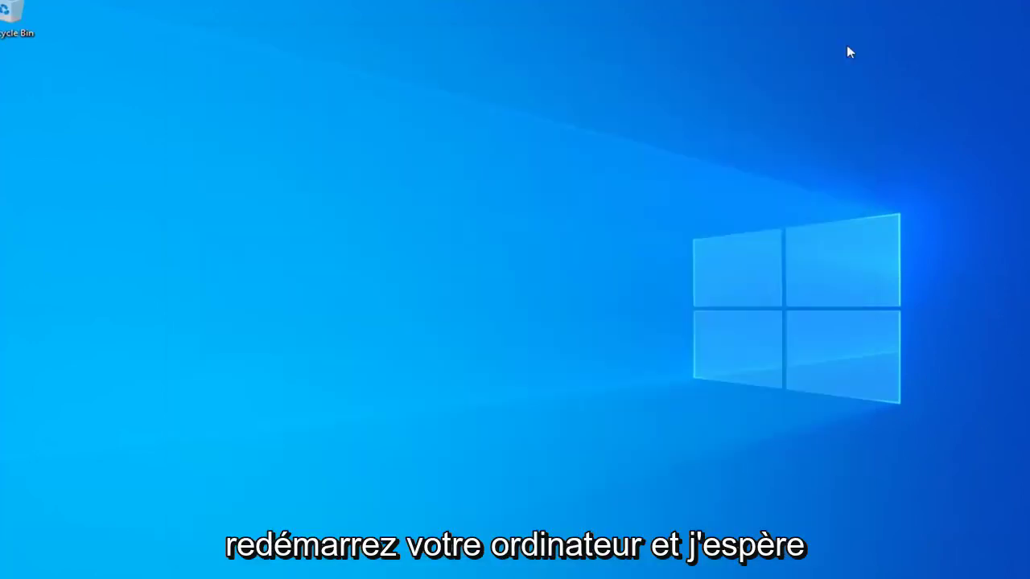